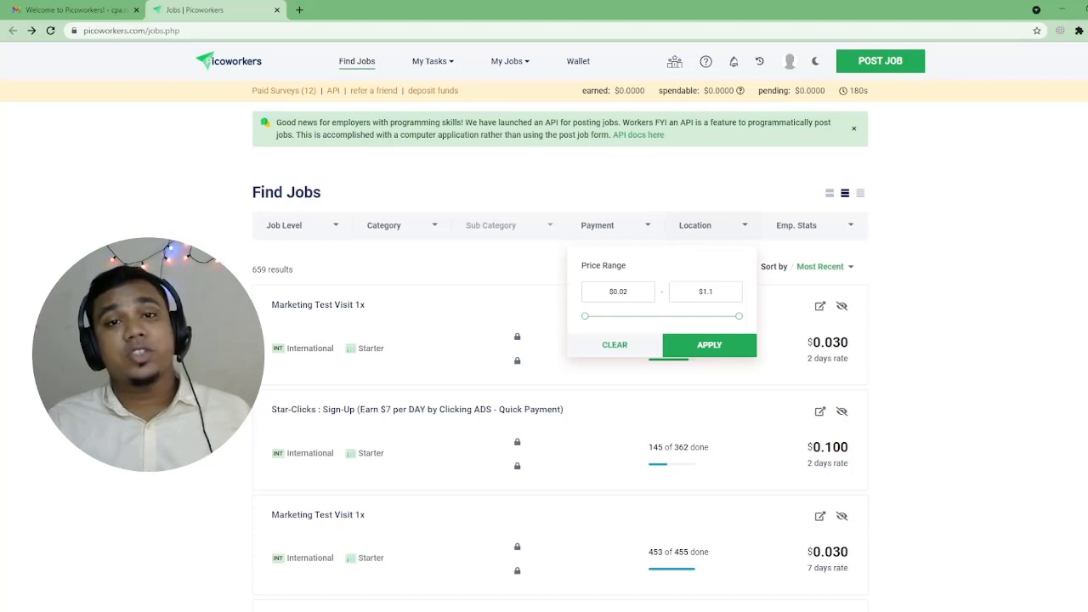
Step: Preview the Location and Emp. Stats filter options and close them, leaving all 659 jobs unfiltered
click(713, 225)
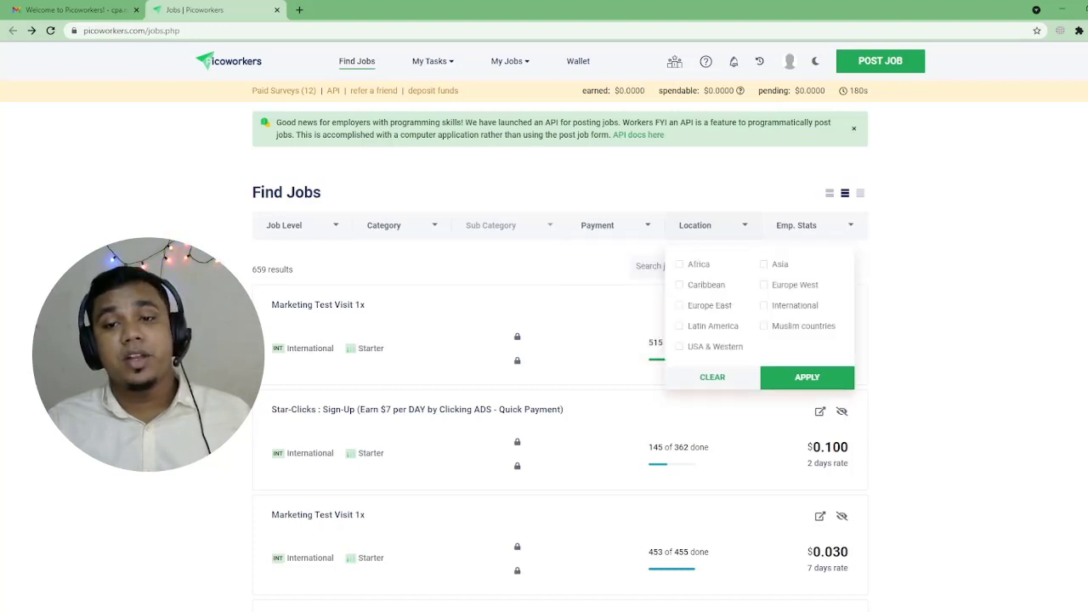
click(814, 225)
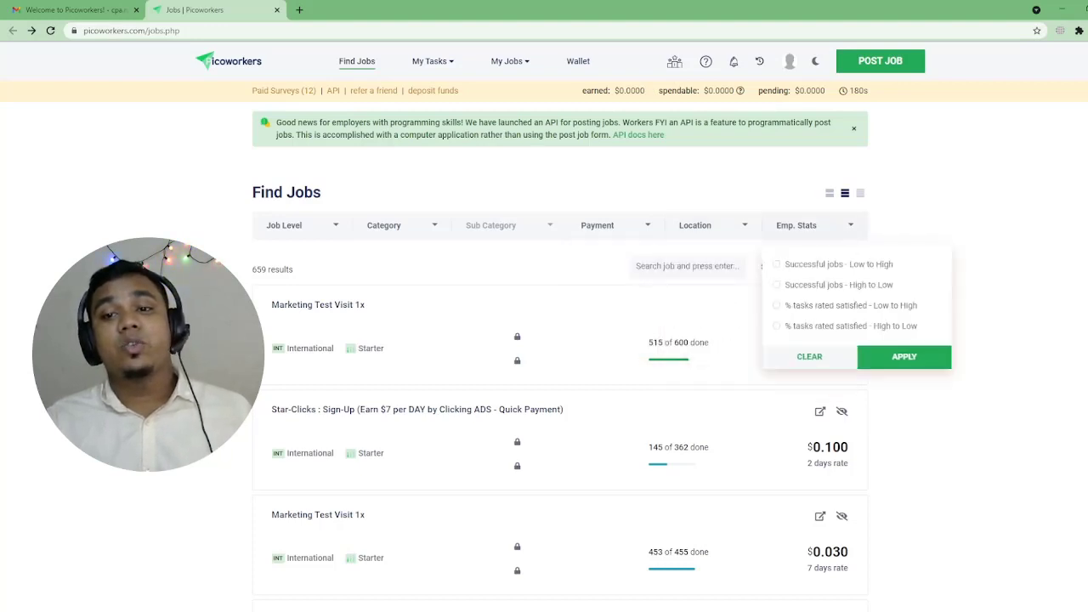
click(814, 226)
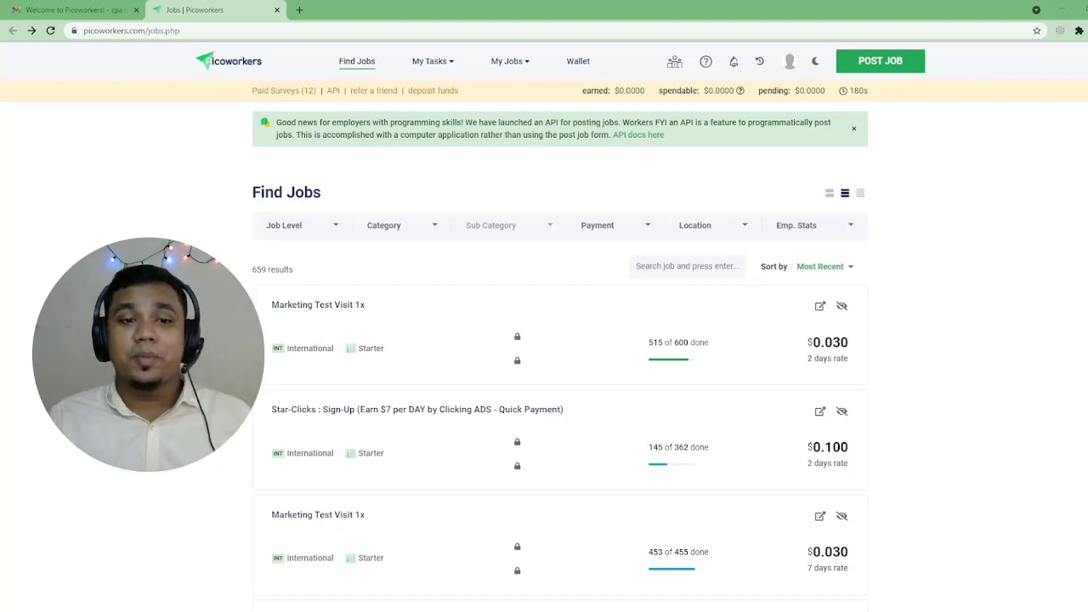
Step: Scroll down the Find Jobs list to the $0.020 Twitter: Marketing Promotion job
scroll(516, 466, down, 2)
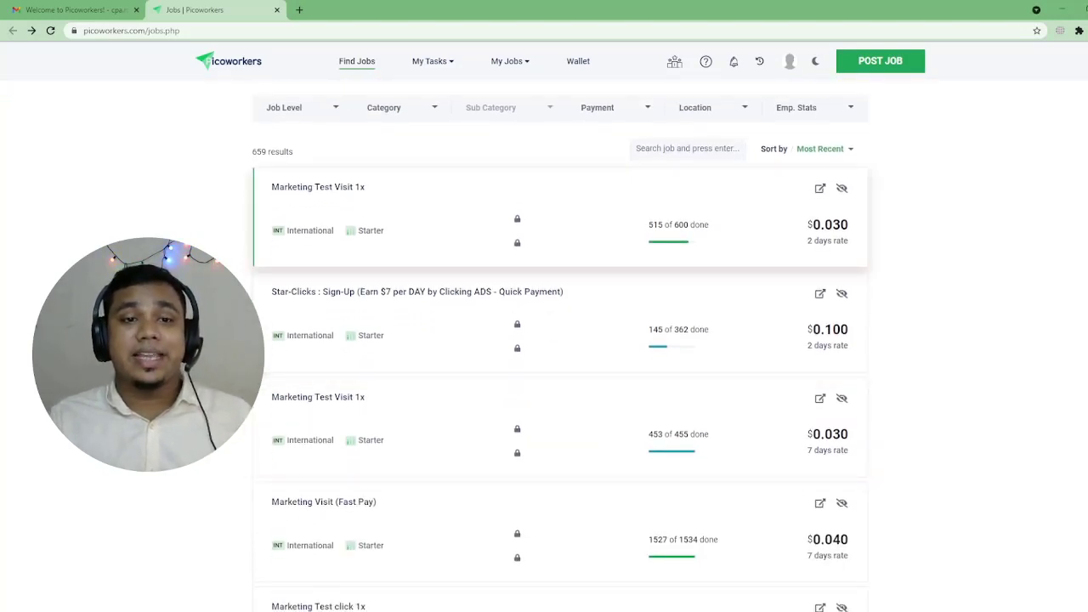
scroll(561, 340, down, 2)
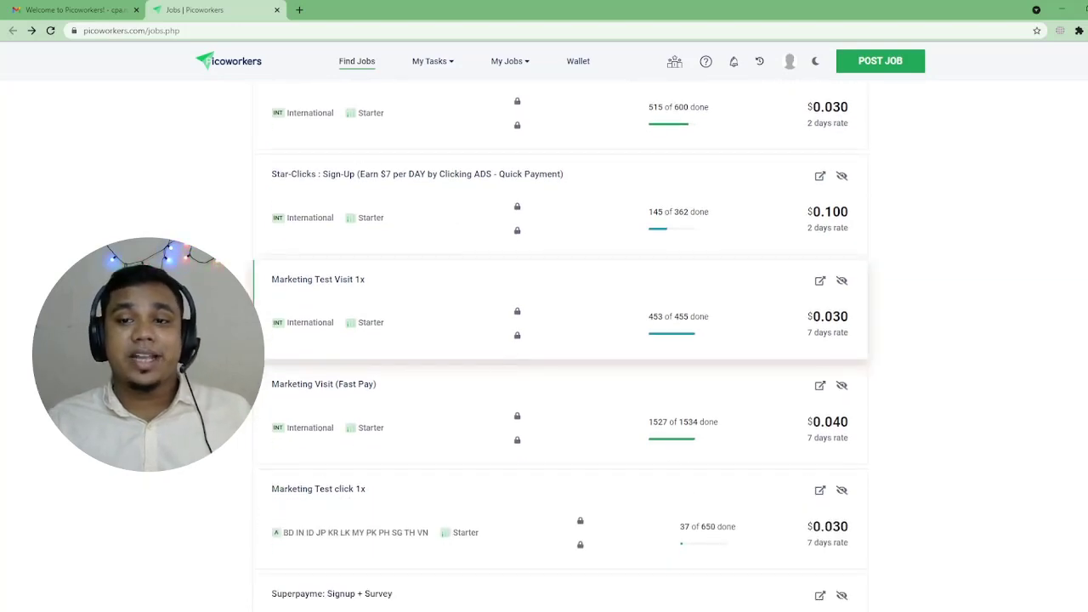
scroll(517, 442, down, 3)
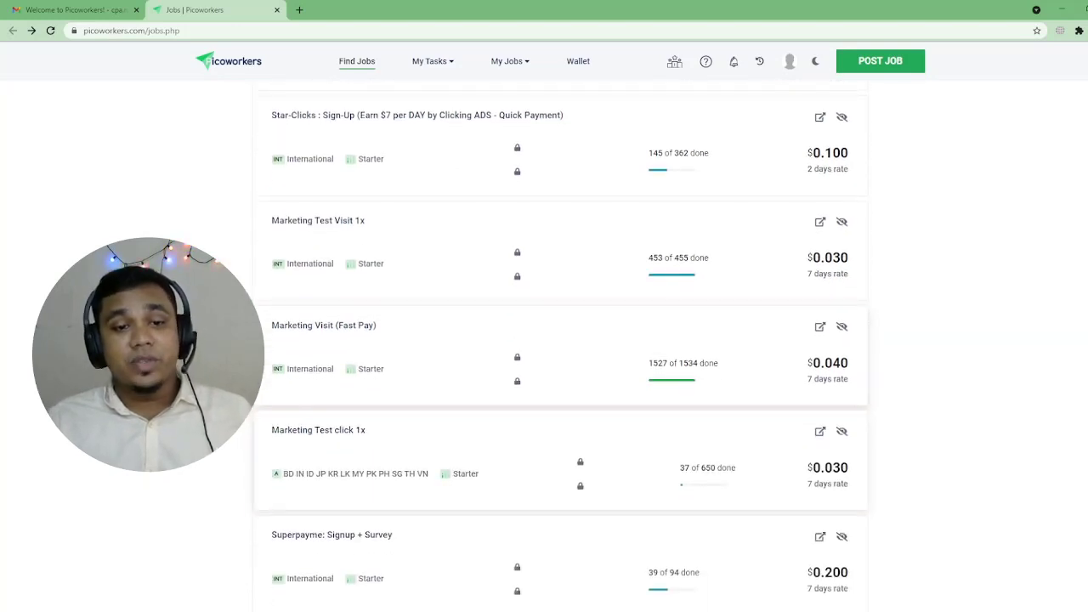
scroll(517, 442, down, 3)
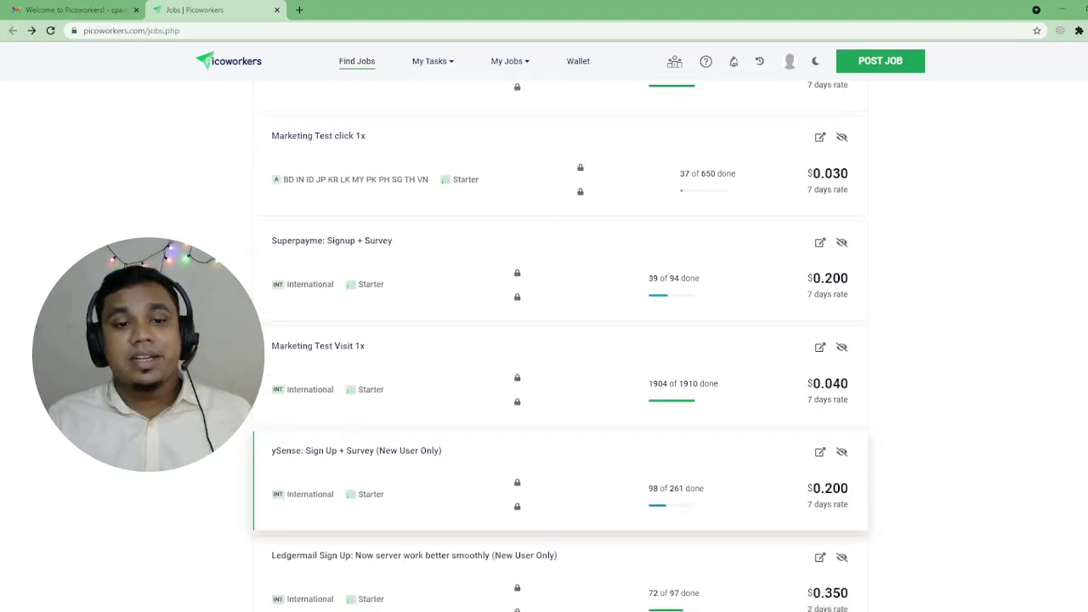
scroll(517, 442, down, 1)
scroll(517, 442, down, 3)
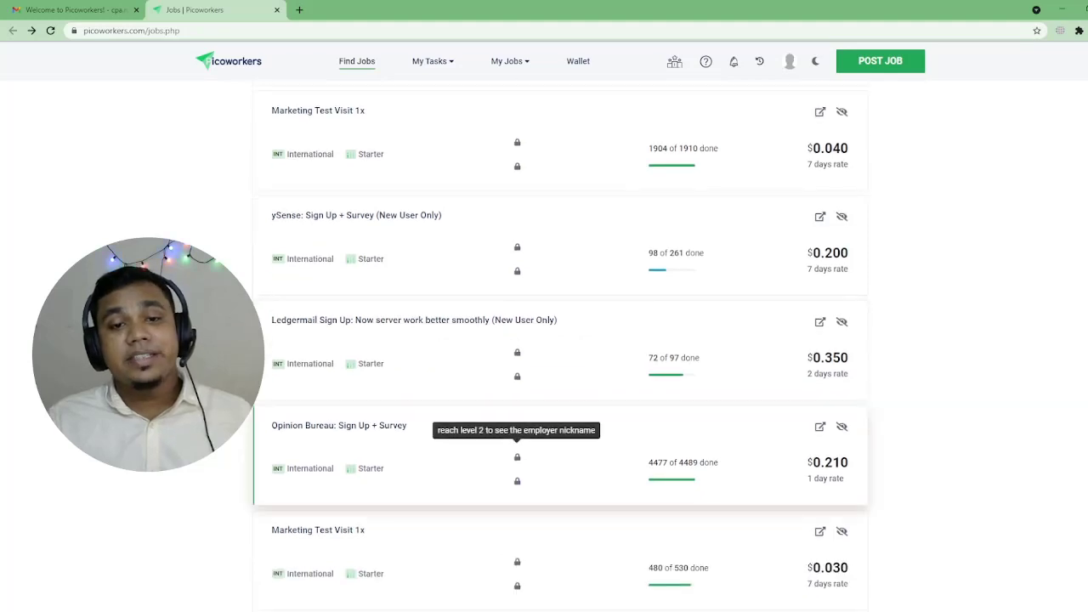
scroll(516, 442, down, 4)
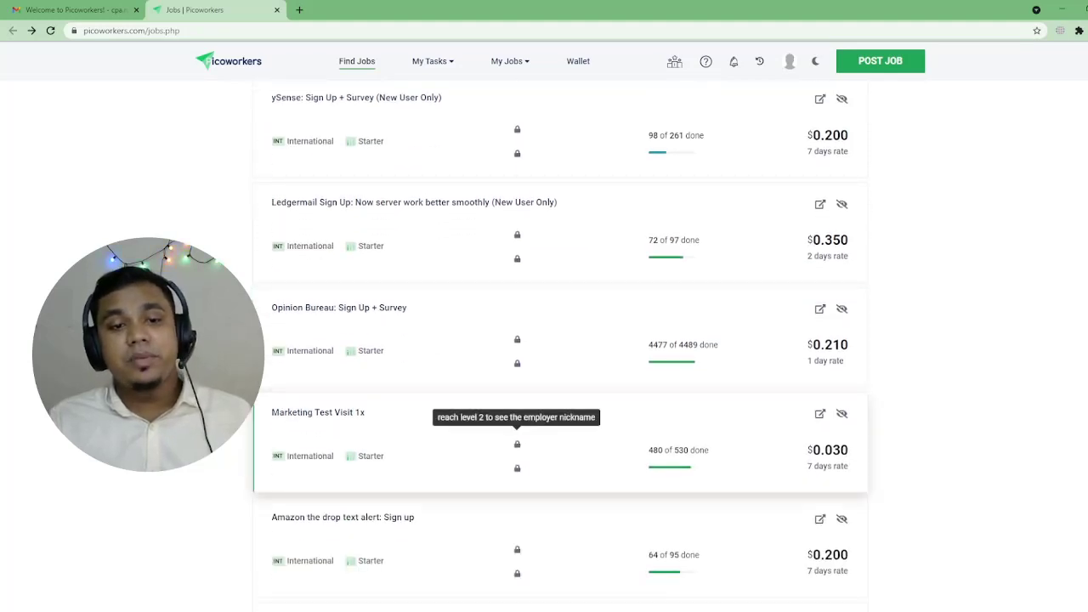
scroll(517, 440, down, 2)
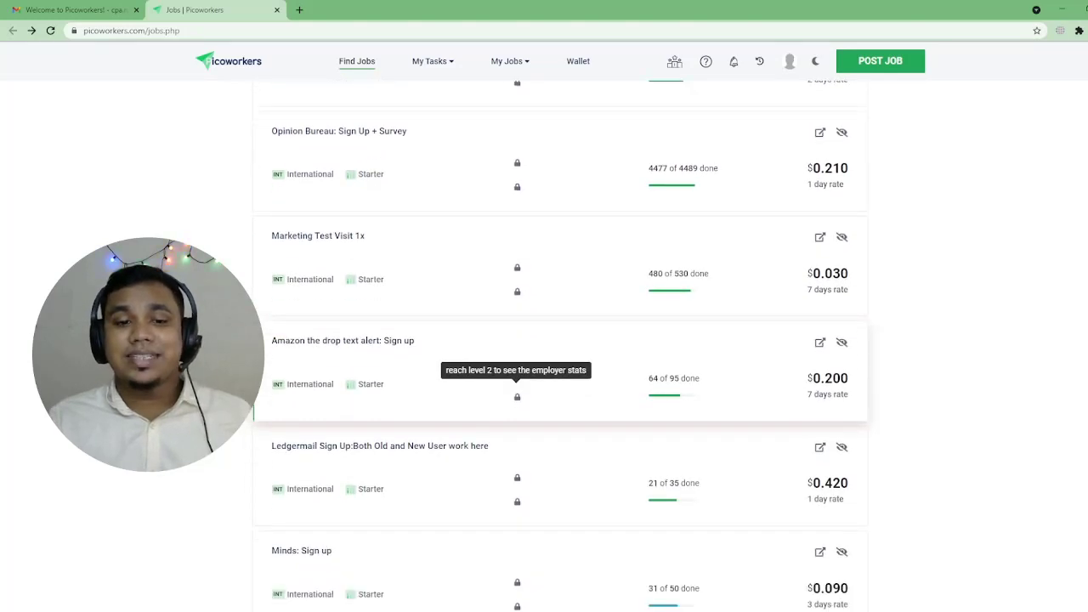
scroll(517, 338, down, 5)
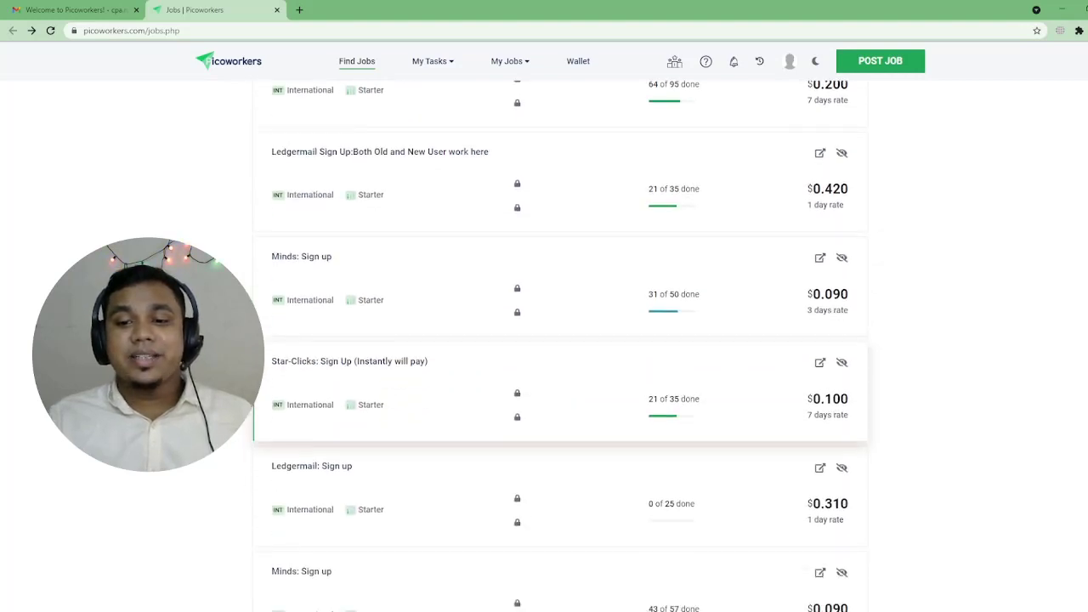
scroll(516, 417, down, 4)
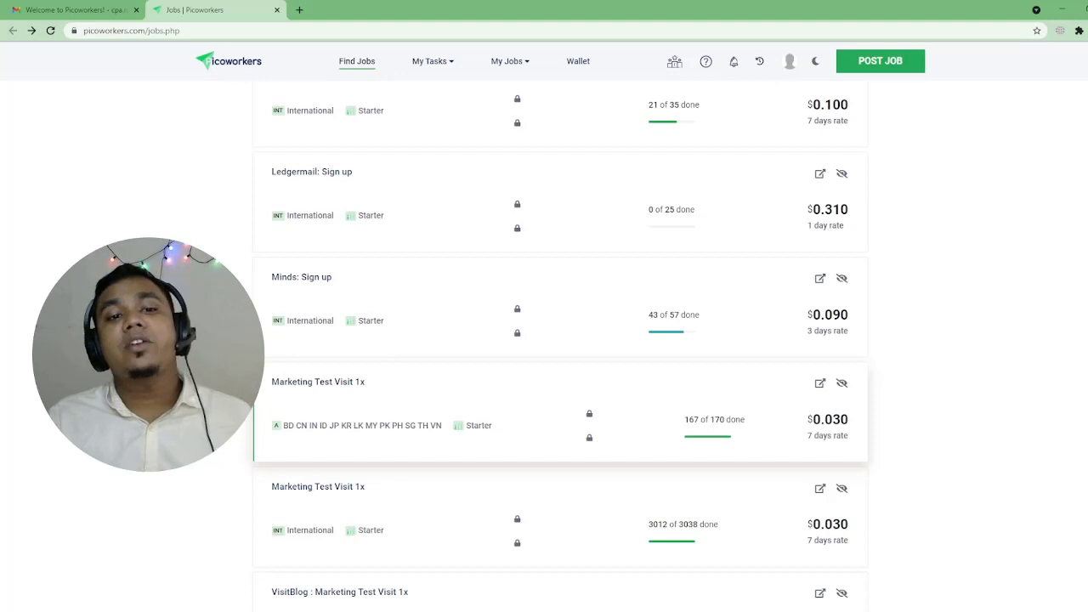
scroll(517, 417, down, 2)
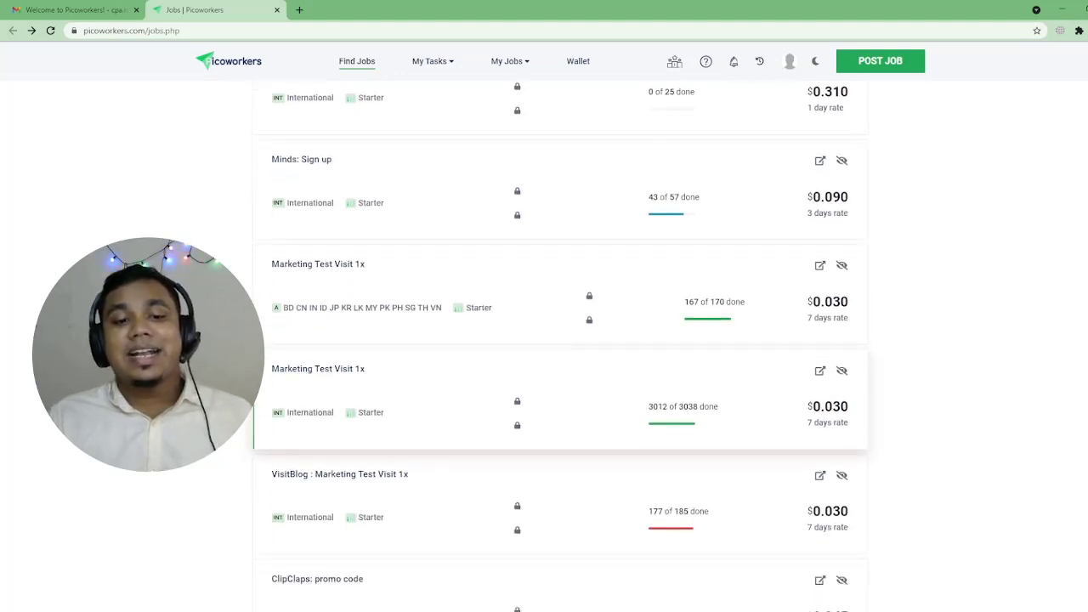
scroll(517, 416, down, 3)
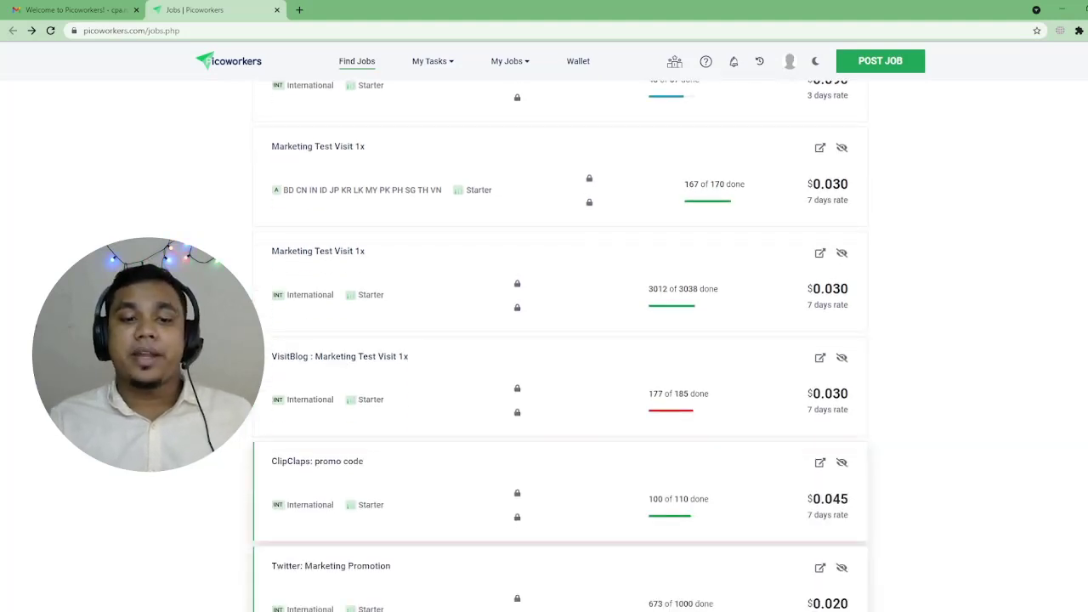
scroll(517, 416, down, 3)
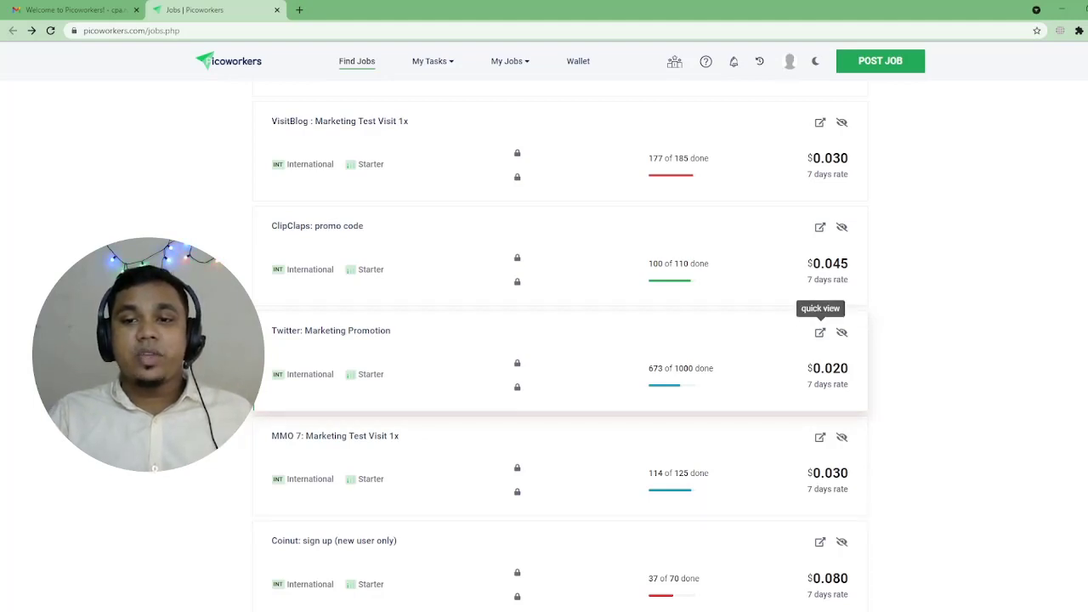
Step: Quick-view the Twitter: Marketing Promotion job and select the tweet URL workers must visit
click(819, 333)
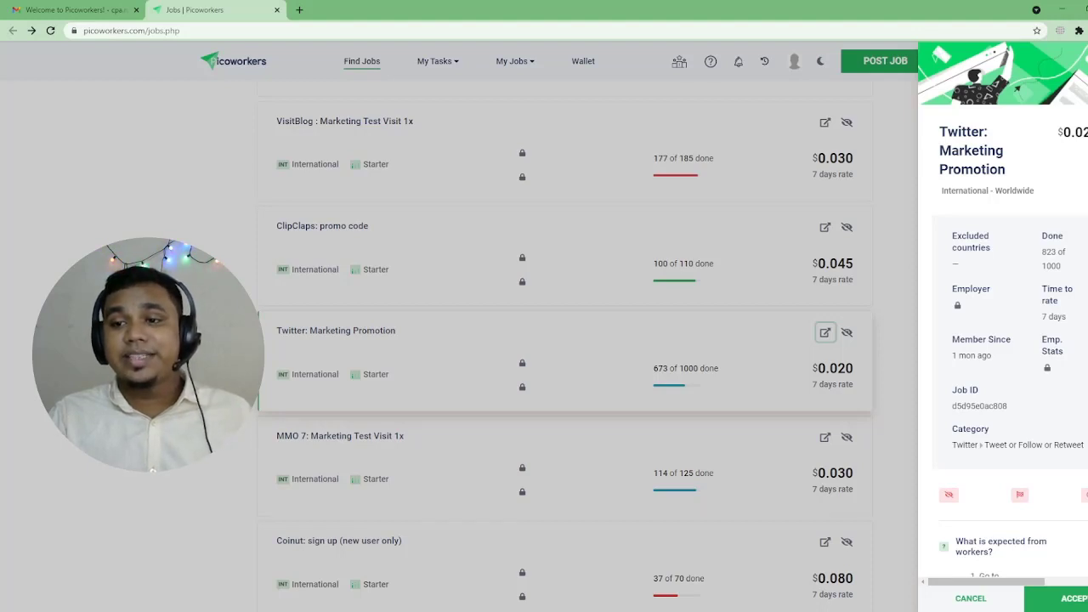
scroll(1002, 309, down, 2)
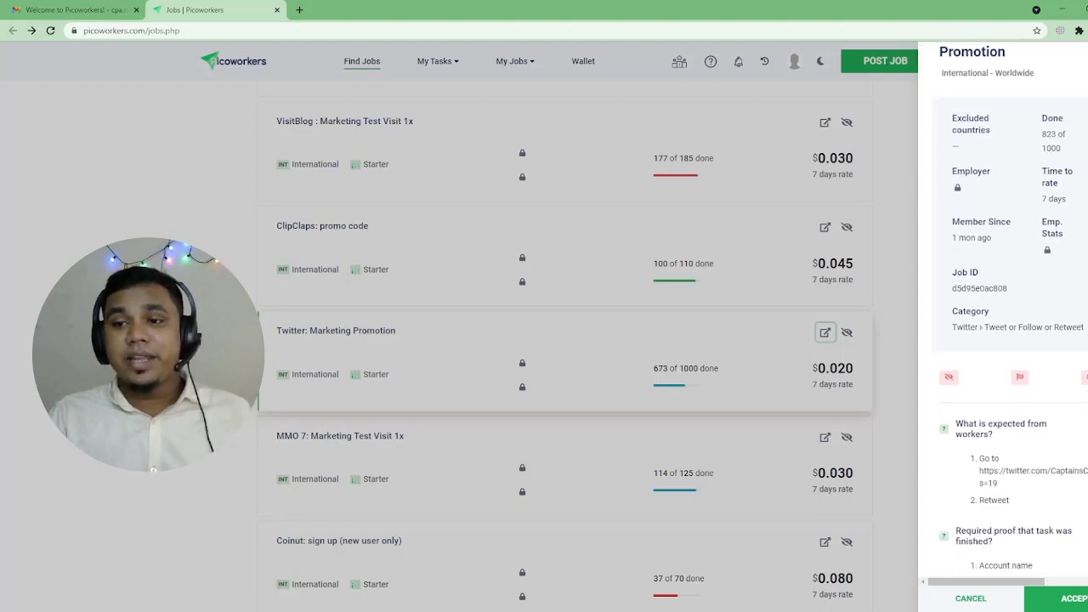
scroll(1002, 310, down, 1)
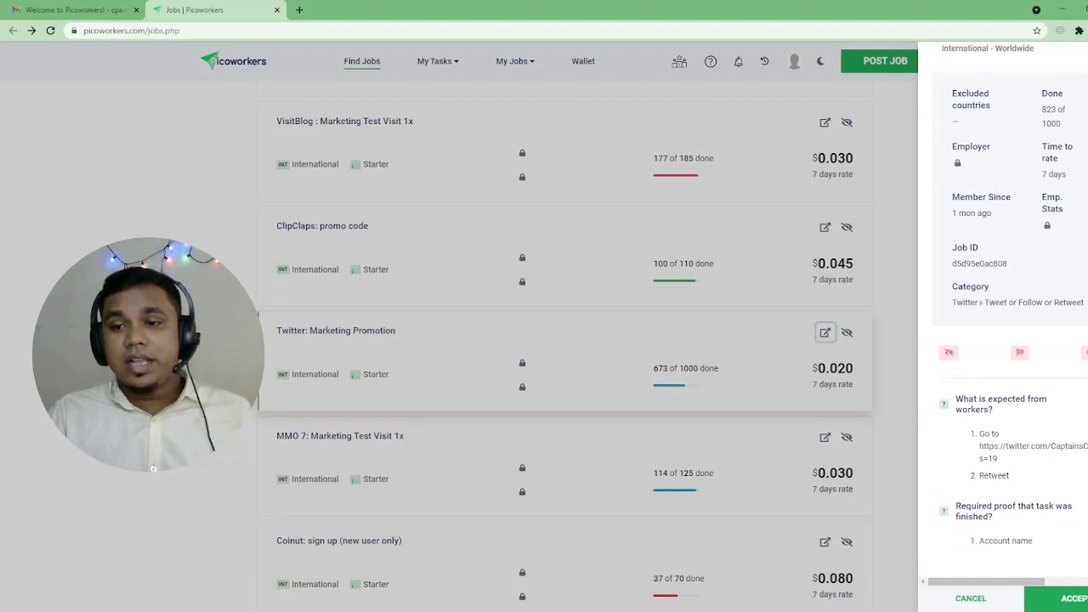
drag(979, 447, 997, 459)
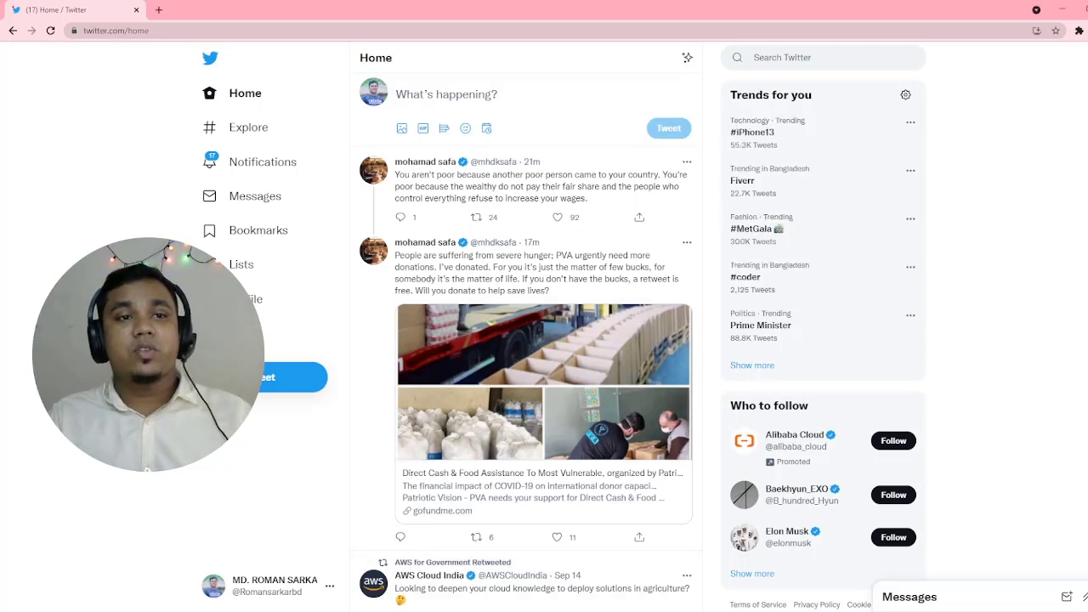
Step: Load the copied tweet link in a new tab and select the tweet's full text
key(ctrl+t)
key(ctrl+v)
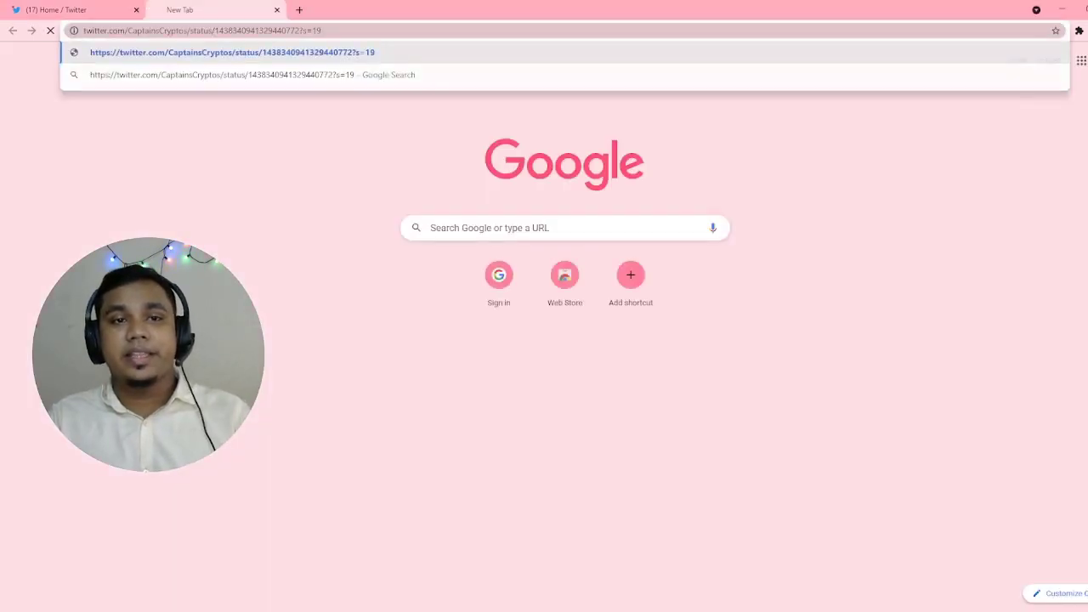
key(Return)
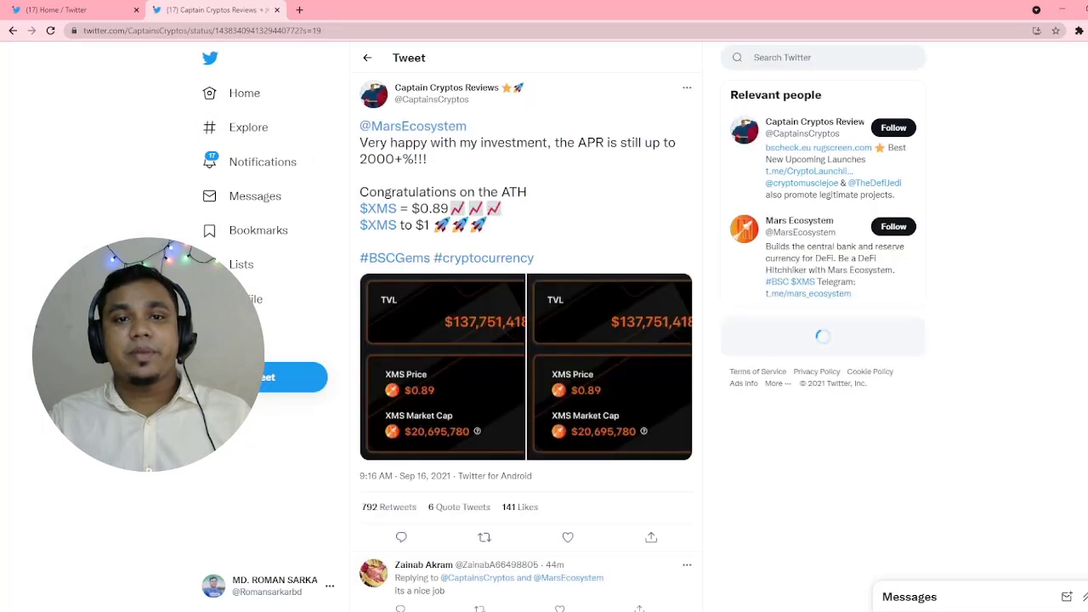
drag(359, 126, 535, 257)
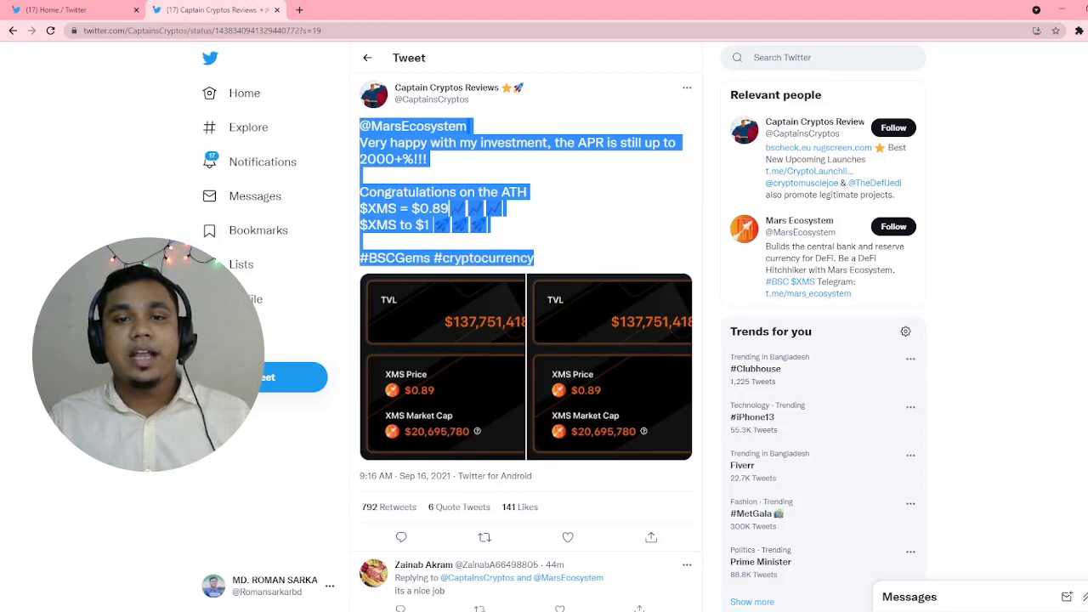
Step: Post a new tweet with the copied XMS text and dashboard screenshot, then select the account's name and handle
click(92, 10)
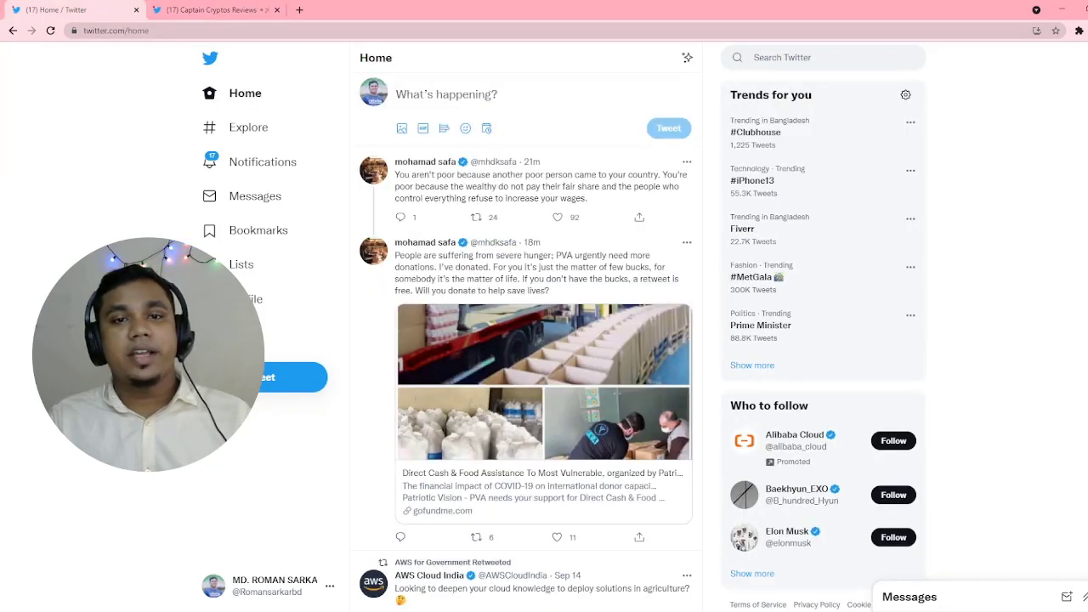
click(447, 95)
text(@MarsEcosystem  Very happy with my investment, the APR is still up to 2000+%!!!  Congratulations on the ATH $XMS = $0.89 📈 📈 📈 $XMS to $1 🚀 🚀 🚀  #BSCGems #cryptocurrency)
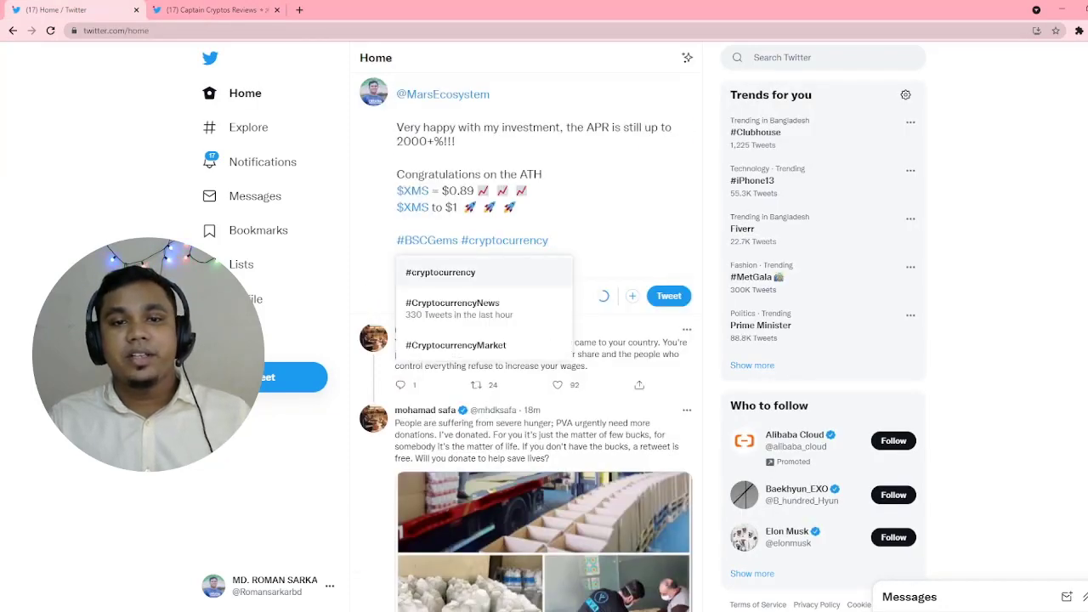
key(Escape)
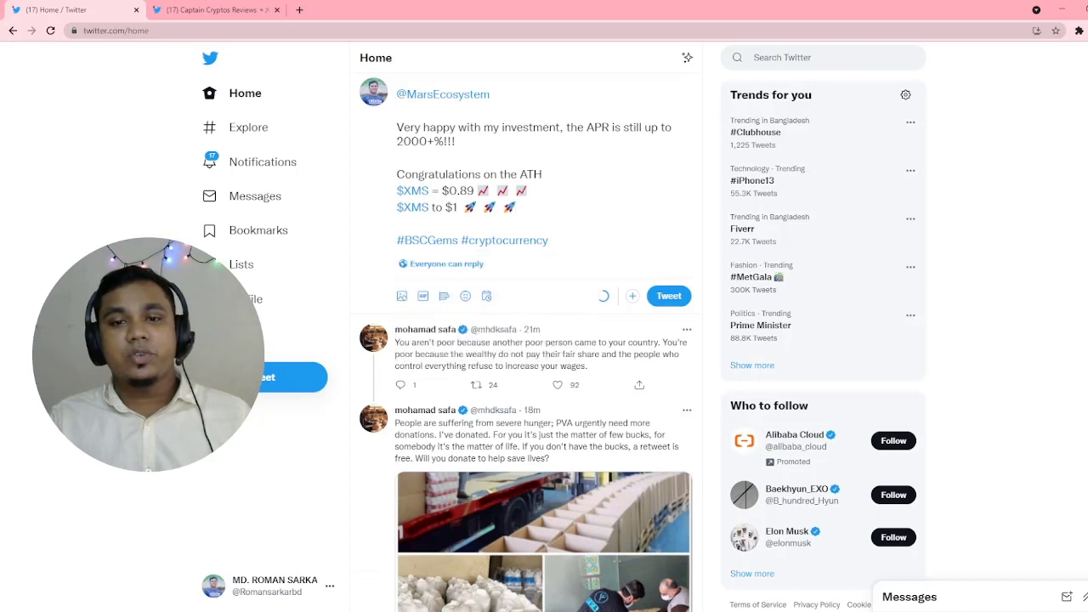
key(Return)
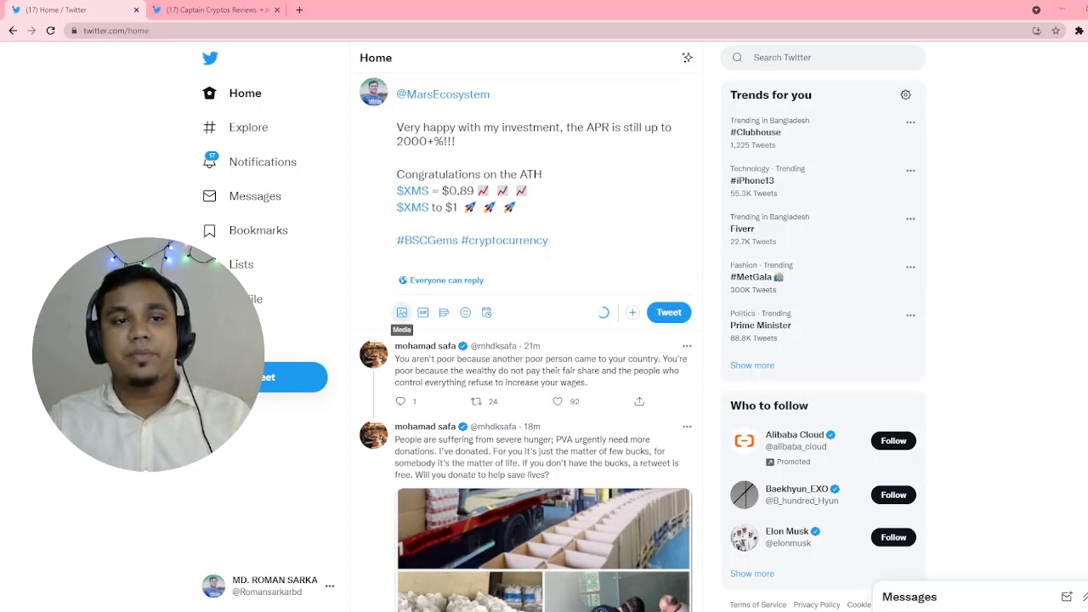
key(ctrl+v)
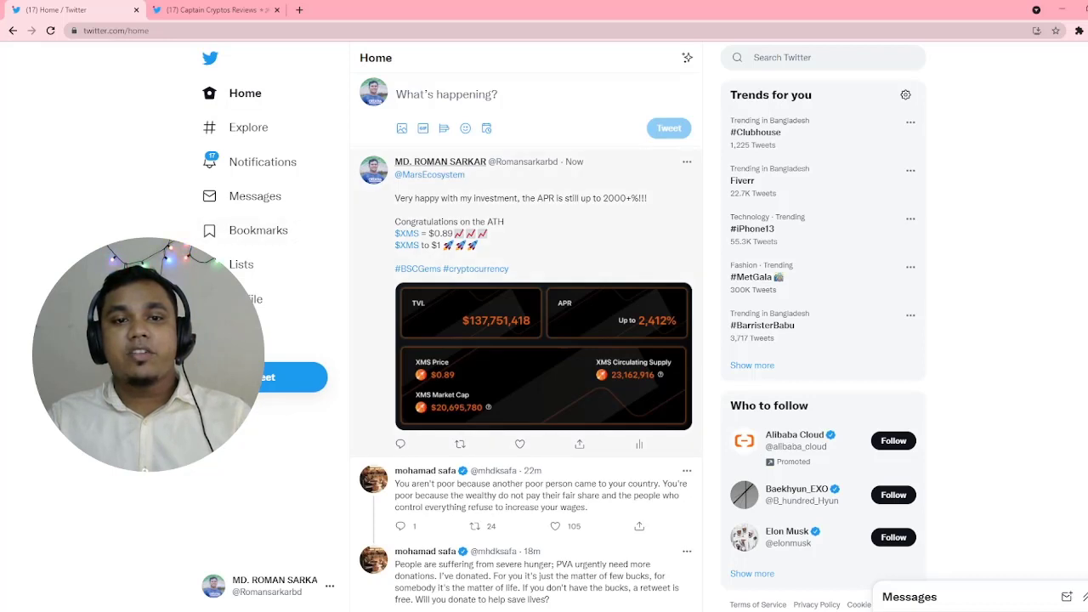
triple_click(441, 162)
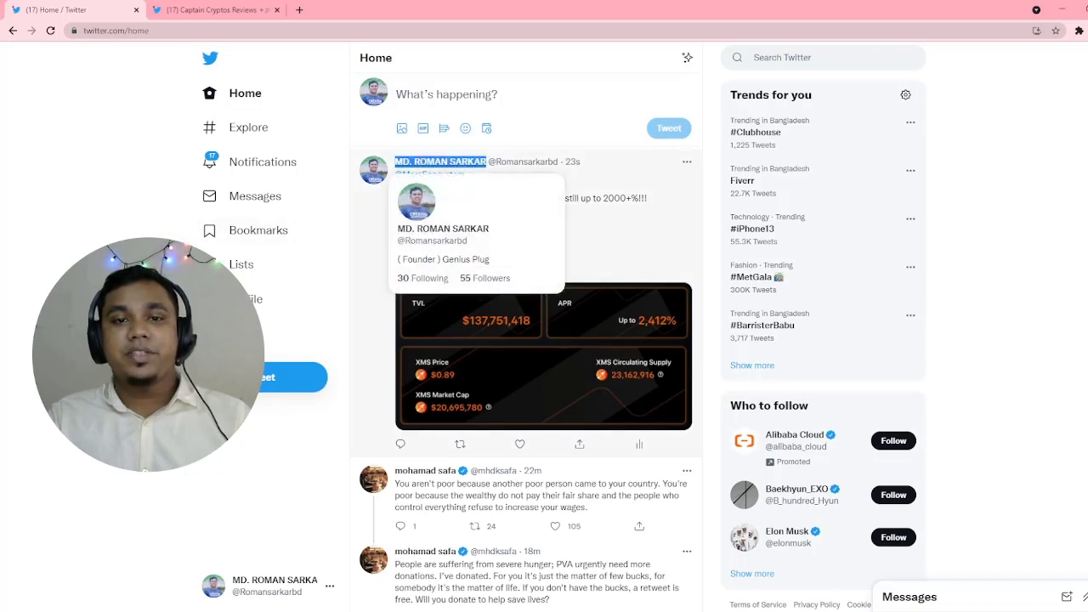
drag(486, 161, 580, 161)
key(ctrl+c)
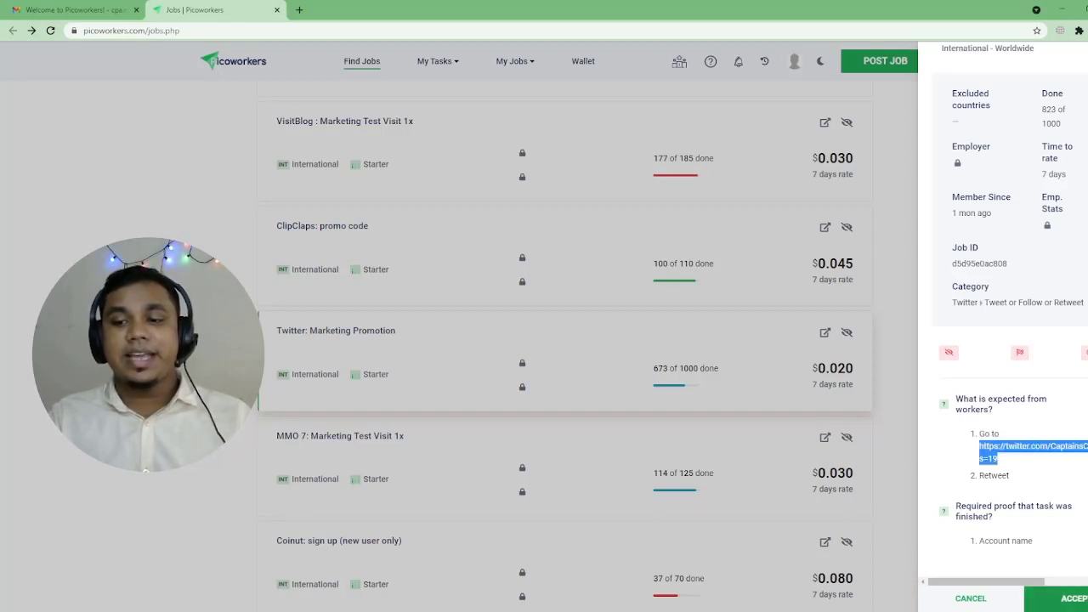
Step: Accept the Twitter: Marketing Promotion job and enter the date of birth on the demographics form
click(1070, 599)
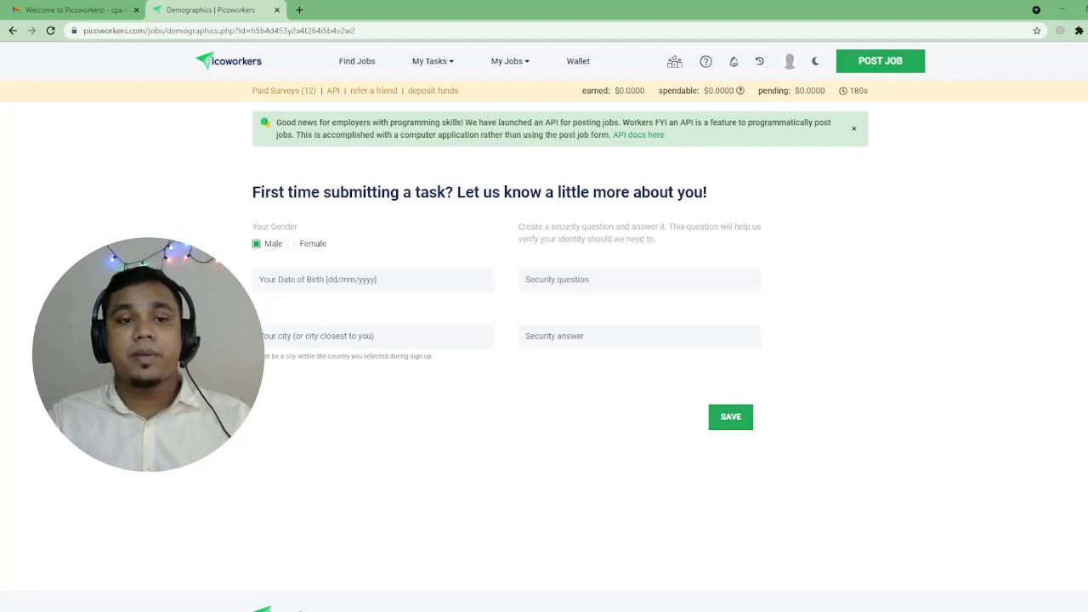
click(340, 279)
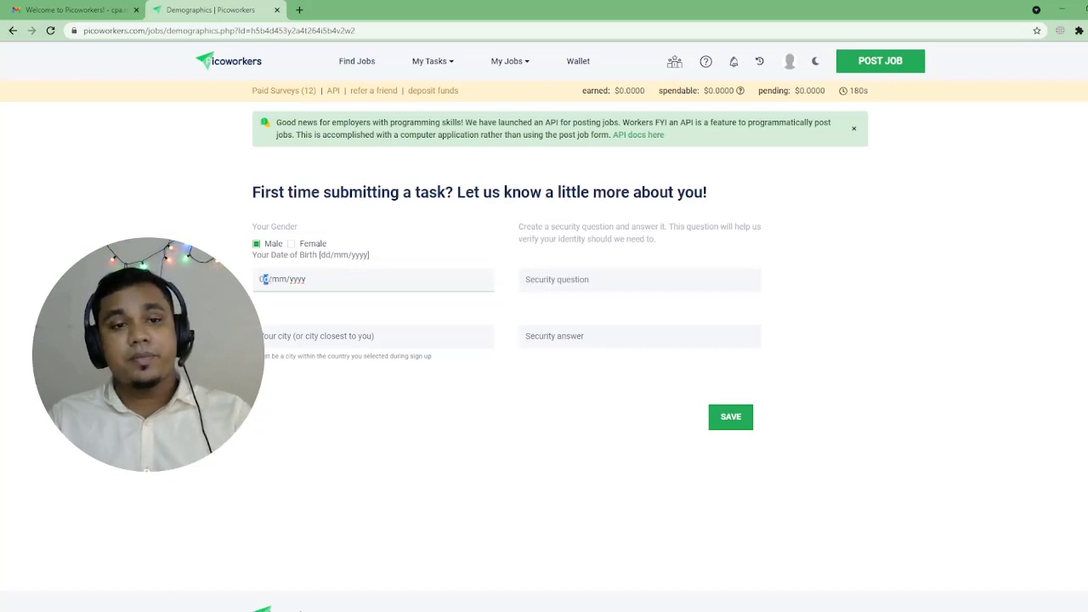
text(0101)
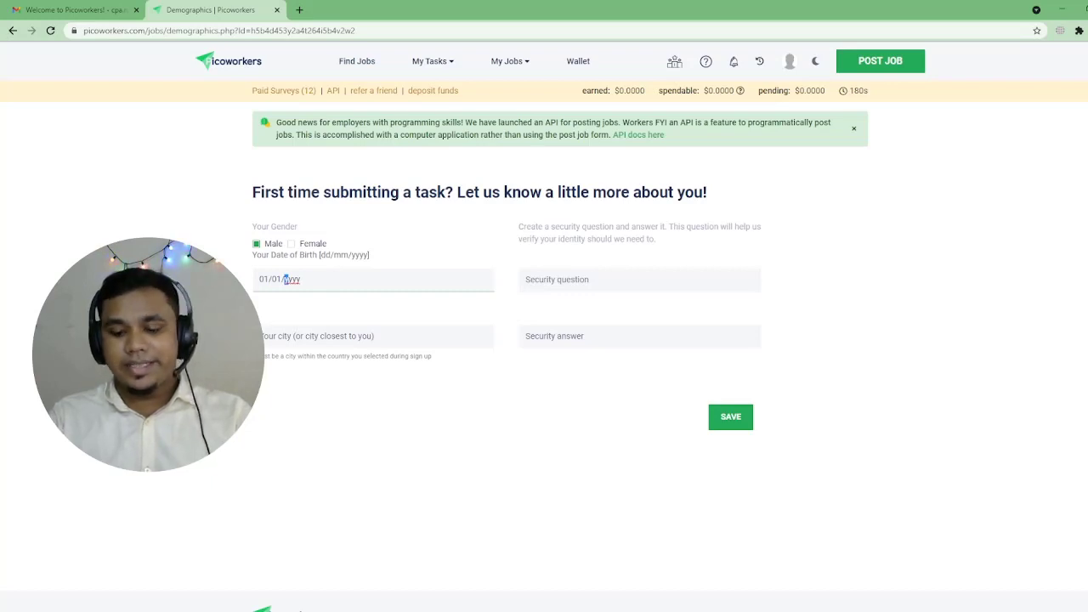
text(1999)
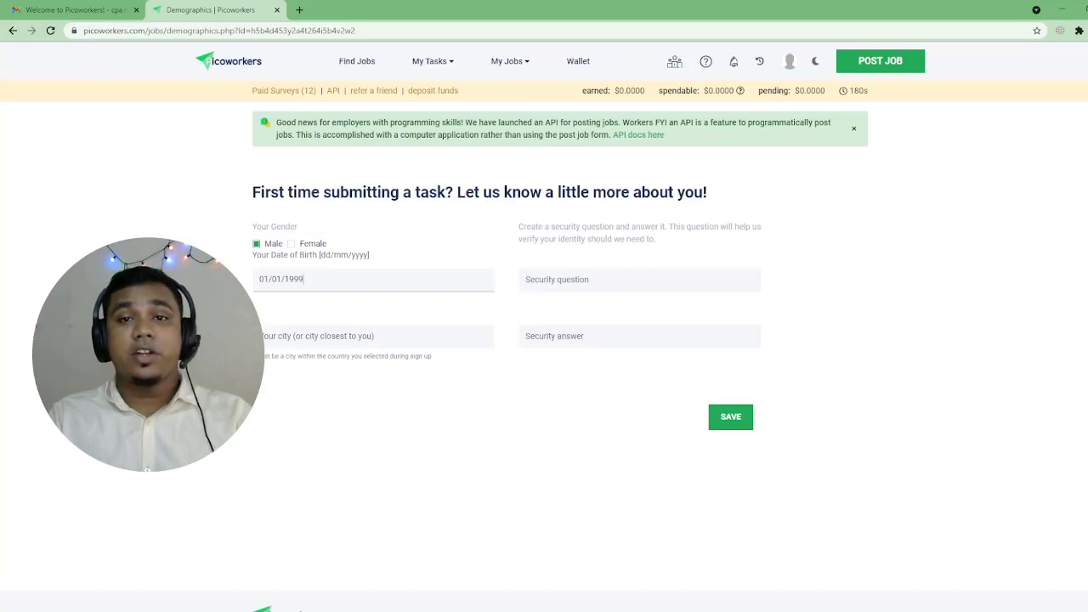
key(BackSpace)
key(BackSpace)
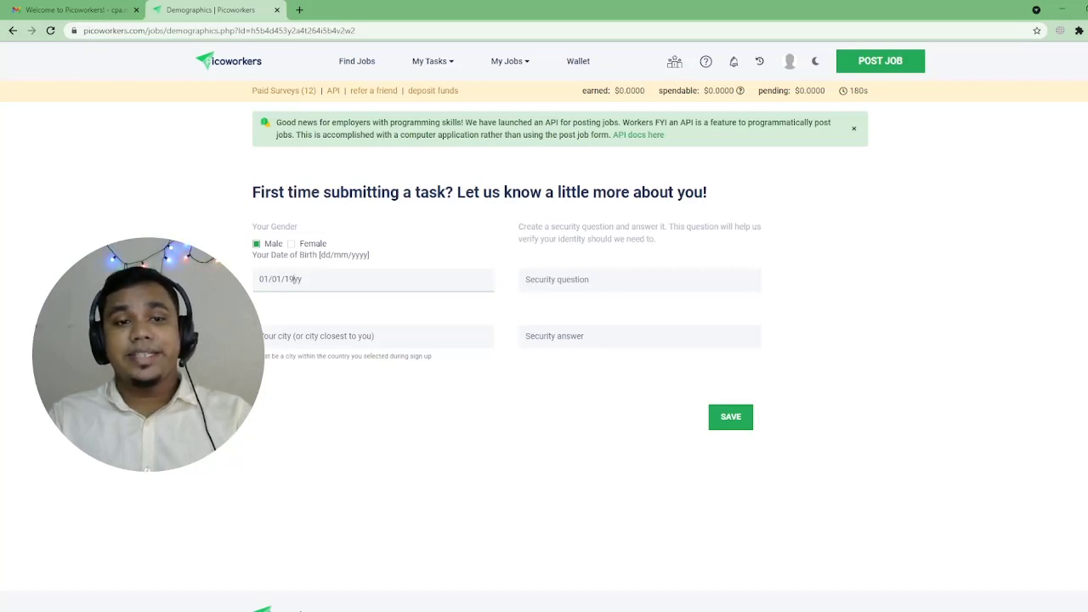
text(95)
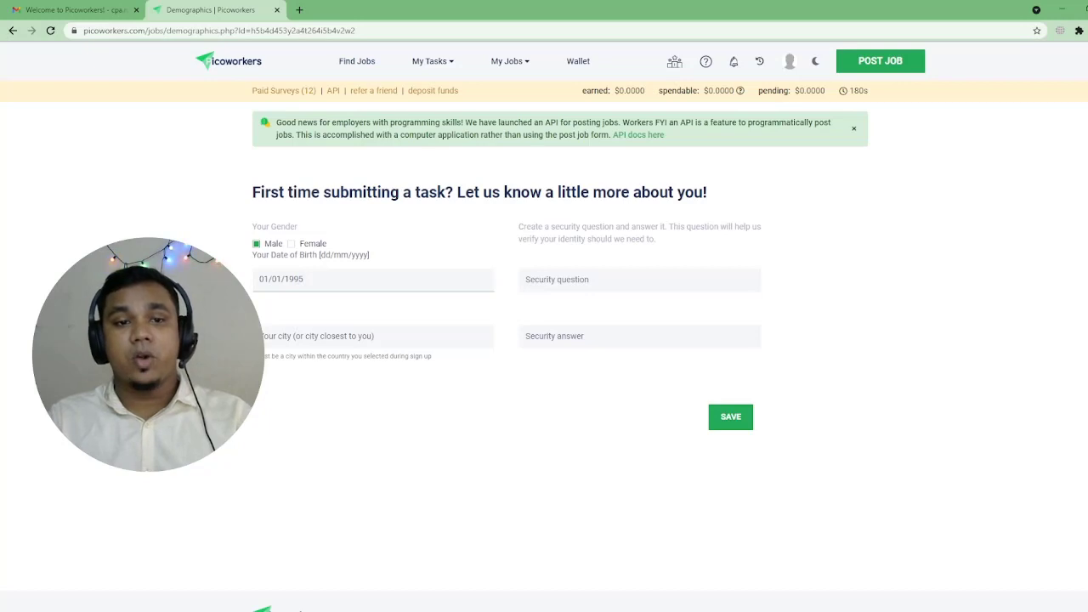
Step: Fill in the security question, city and security answer, then save the worker profile
click(557, 280)
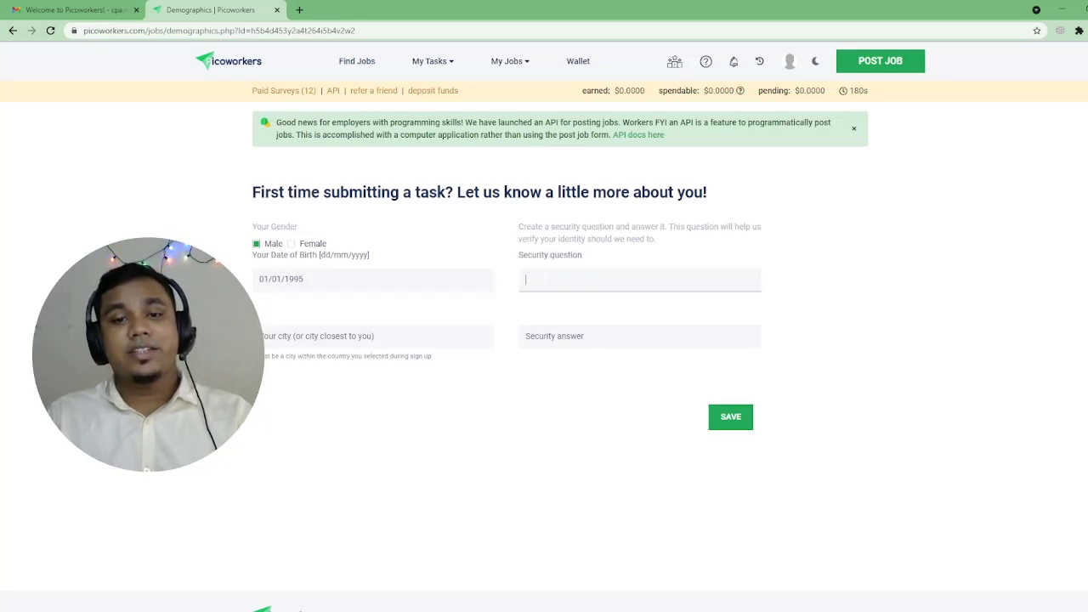
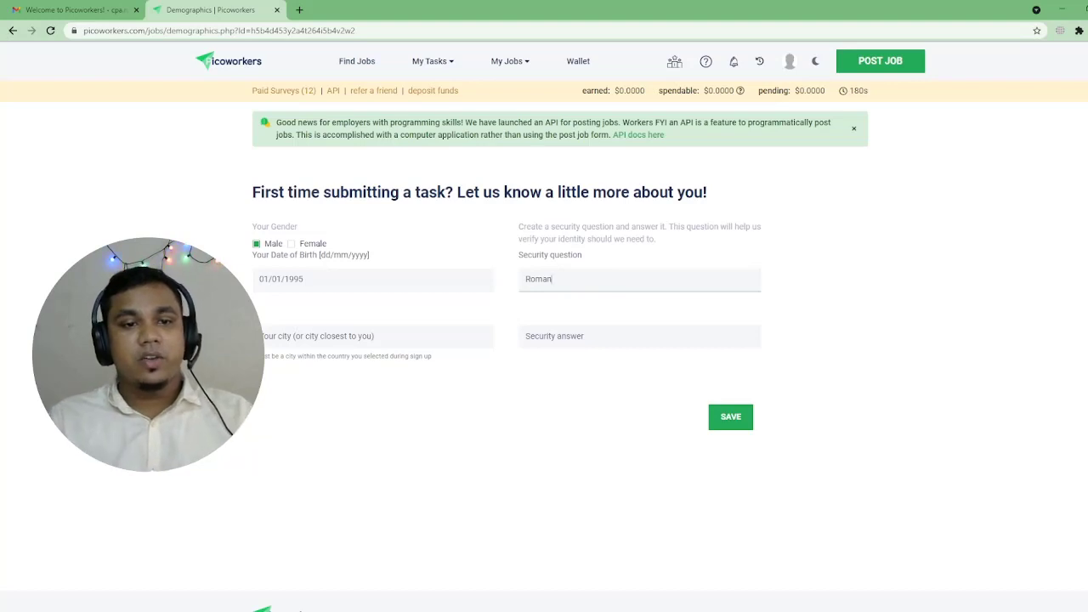
click(374, 336)
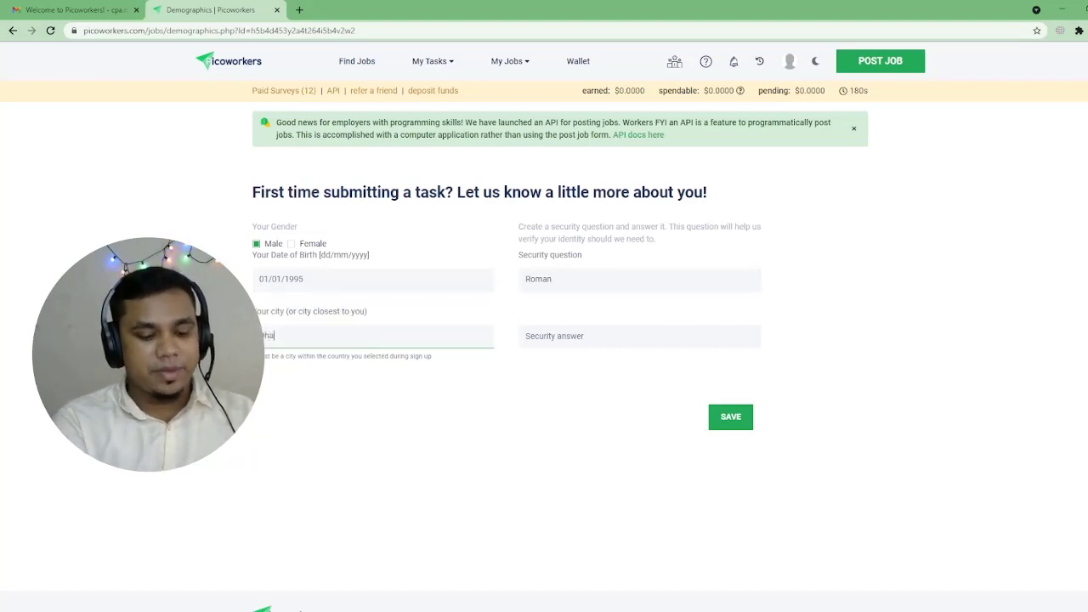
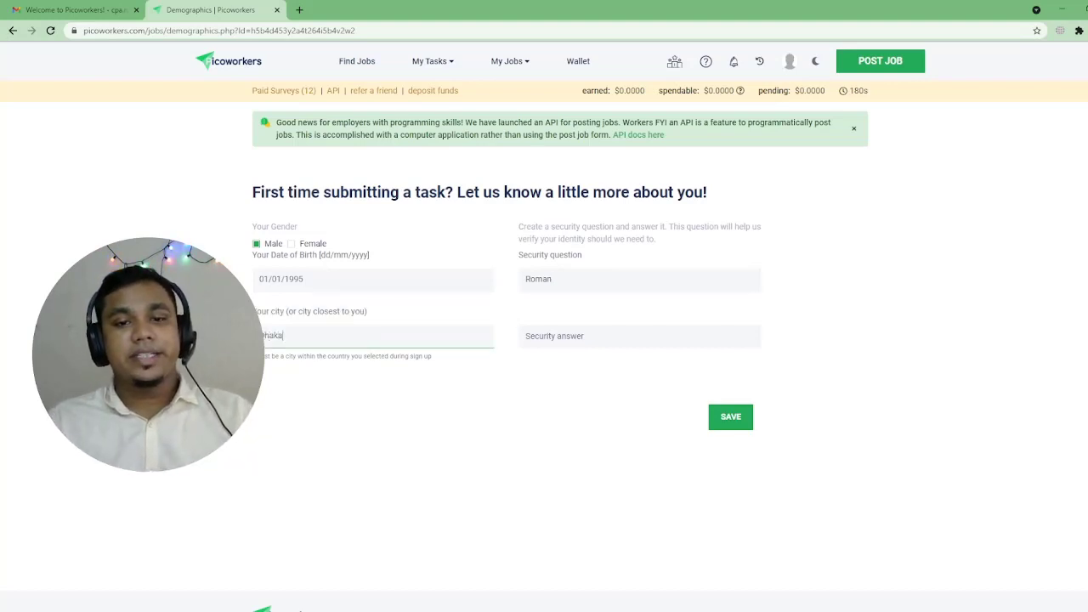
click(639, 335)
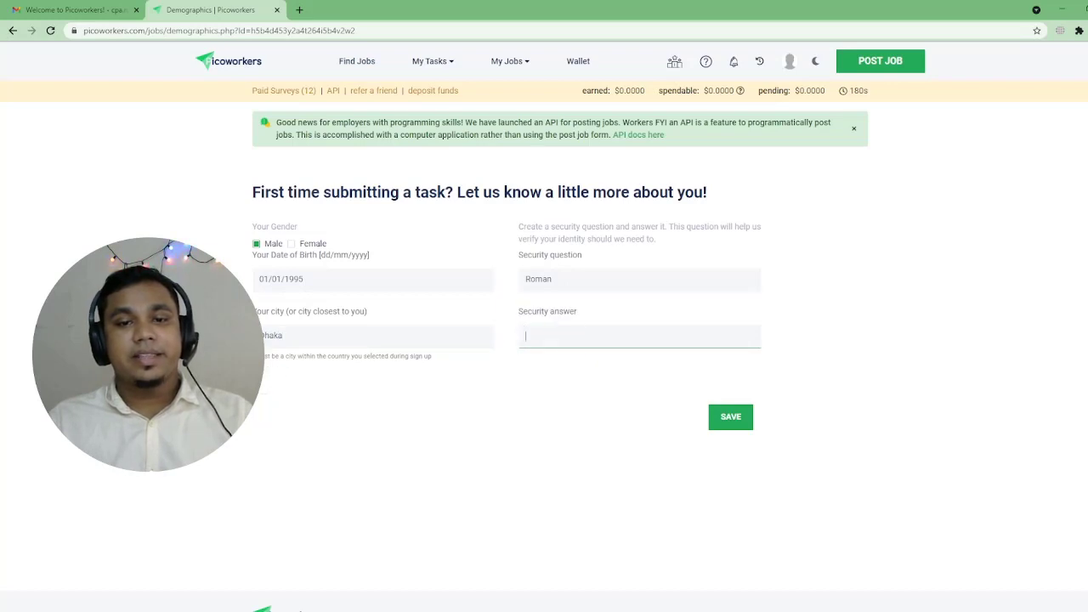
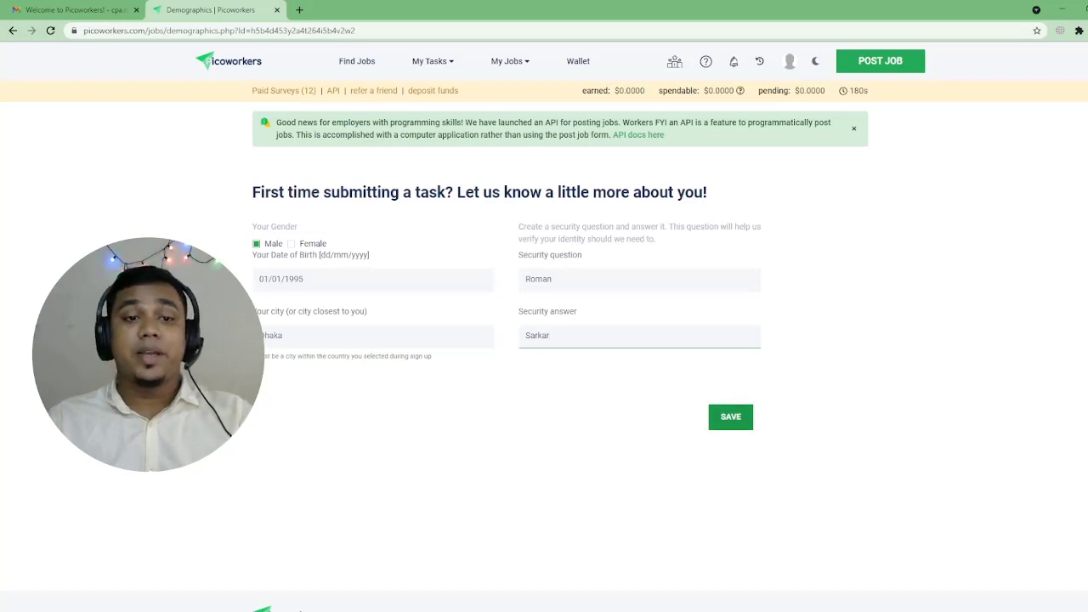
click(731, 417)
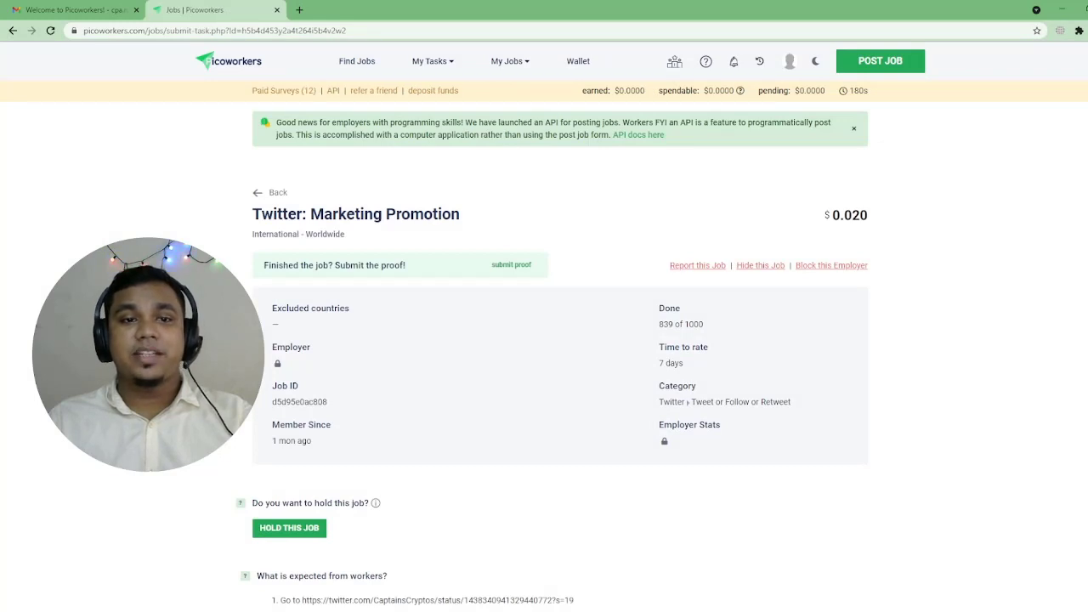
Step: Paste the Twitter account name as proof, remove the trailing timestamp, and submit the proofs
scroll(561, 356, down, 2)
scroll(561, 357, up, 1)
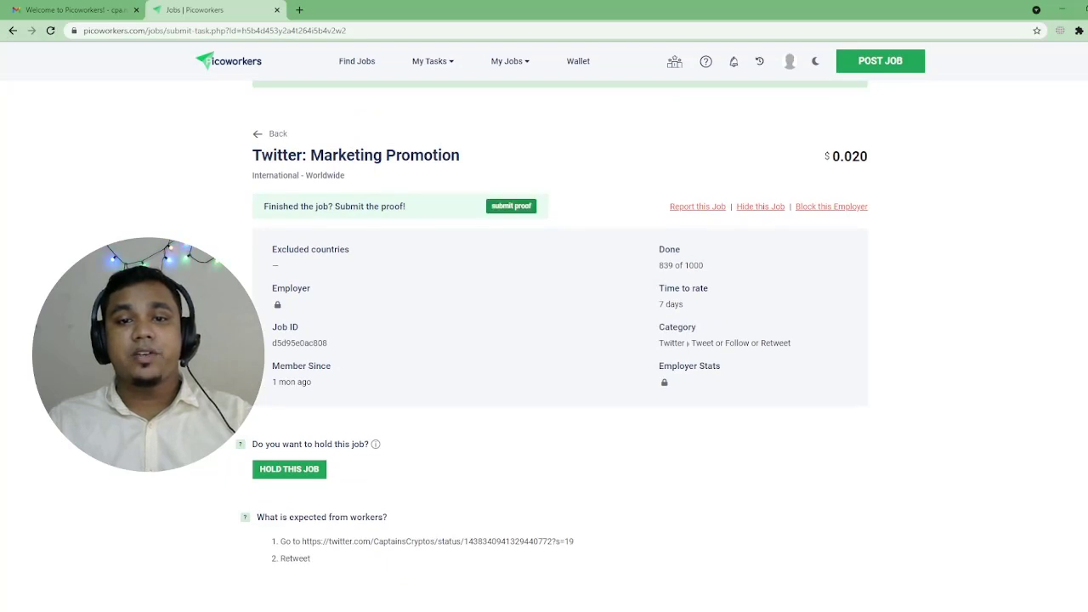
scroll(561, 340, down, 5)
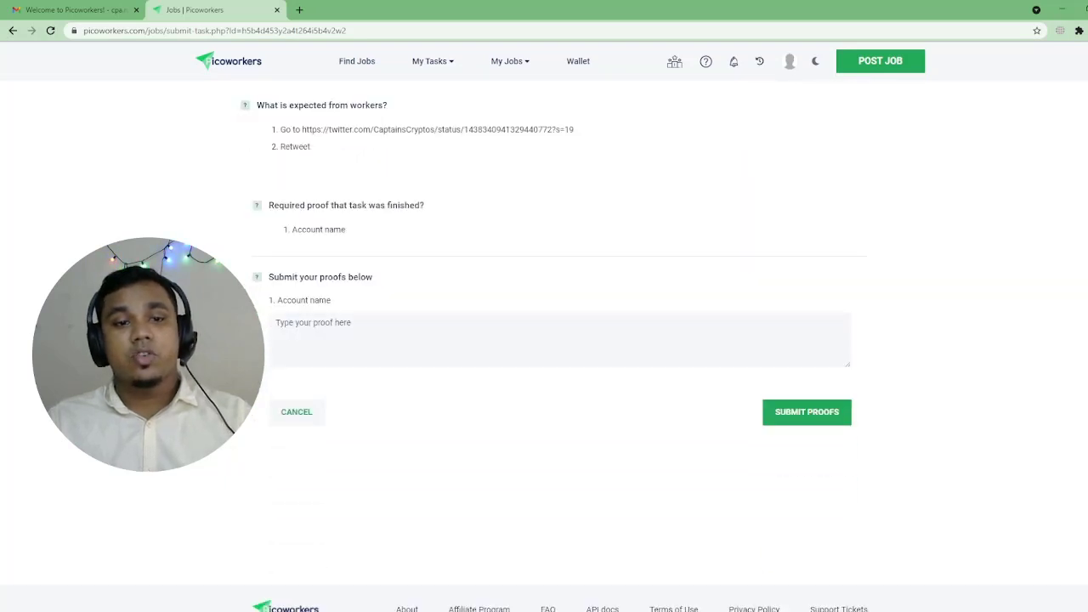
click(544, 338)
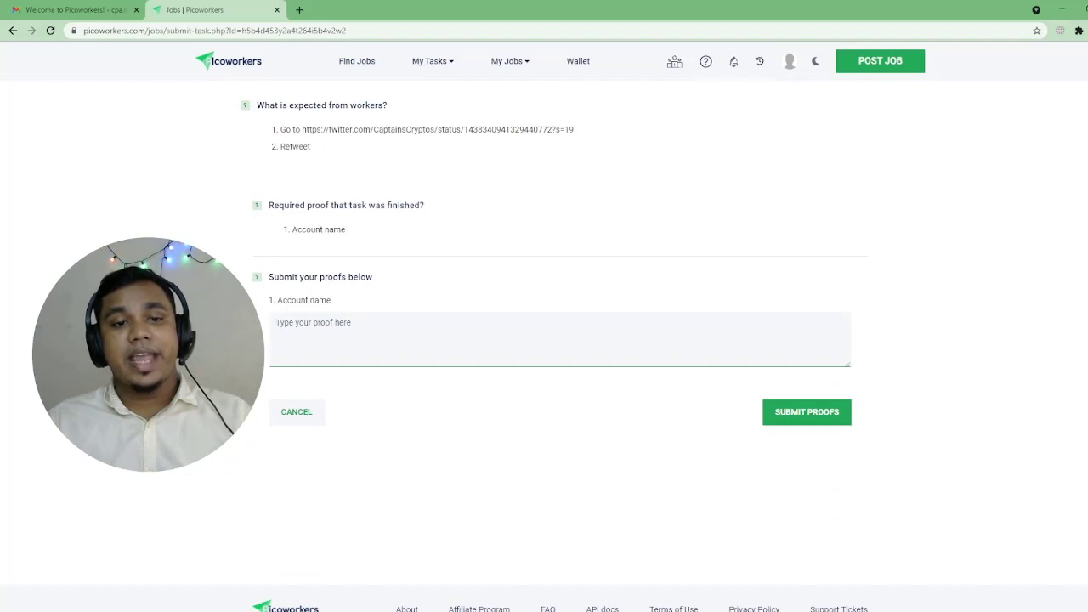
key(ctrl+v)
key(shift+Home)
key(BackSpace)
key(BackSpace)
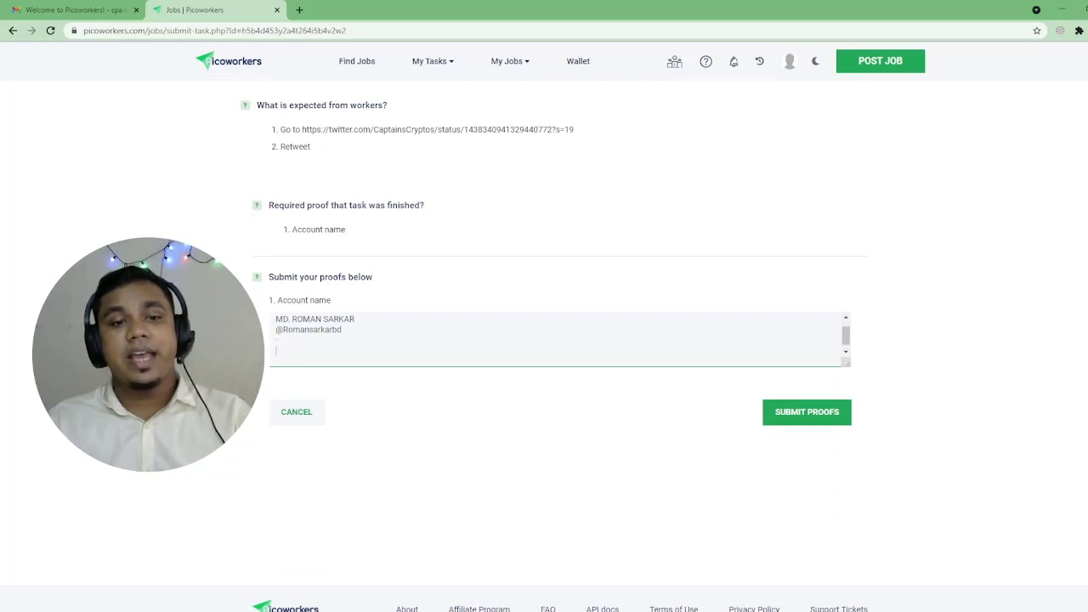
scroll(544, 340, up, 1)
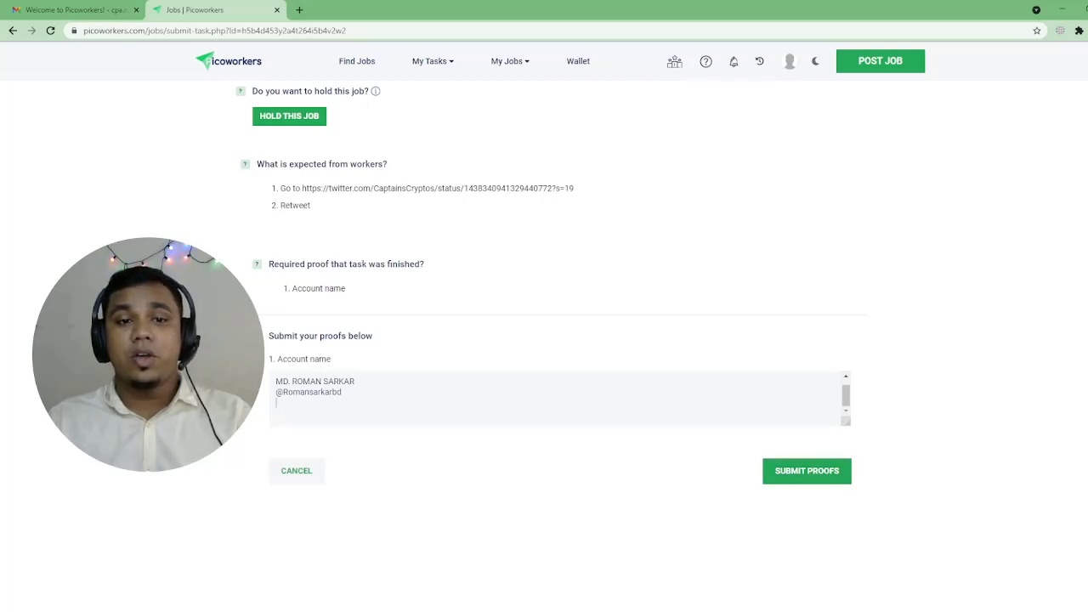
click(807, 470)
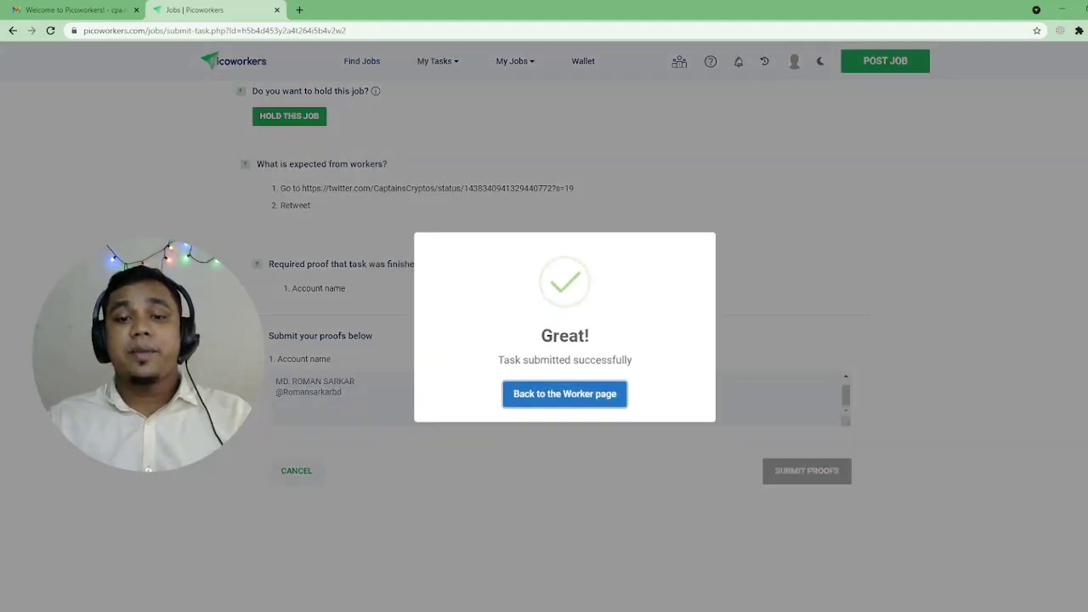
Step: Return to the worker page and highlight the $0.0200 pending earnings amount
click(621, 387)
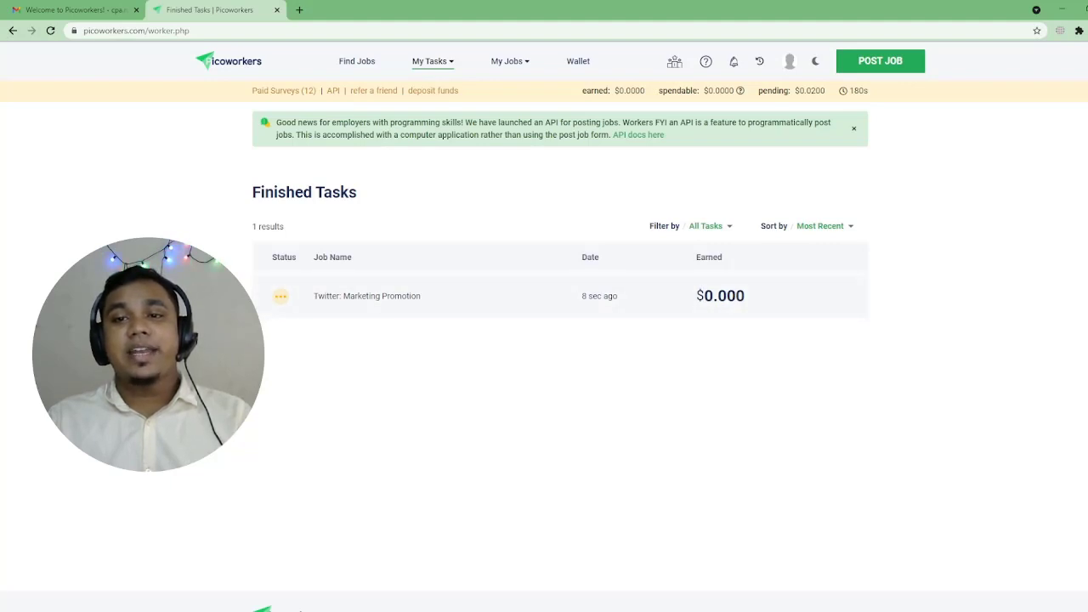
drag(791, 90, 826, 90)
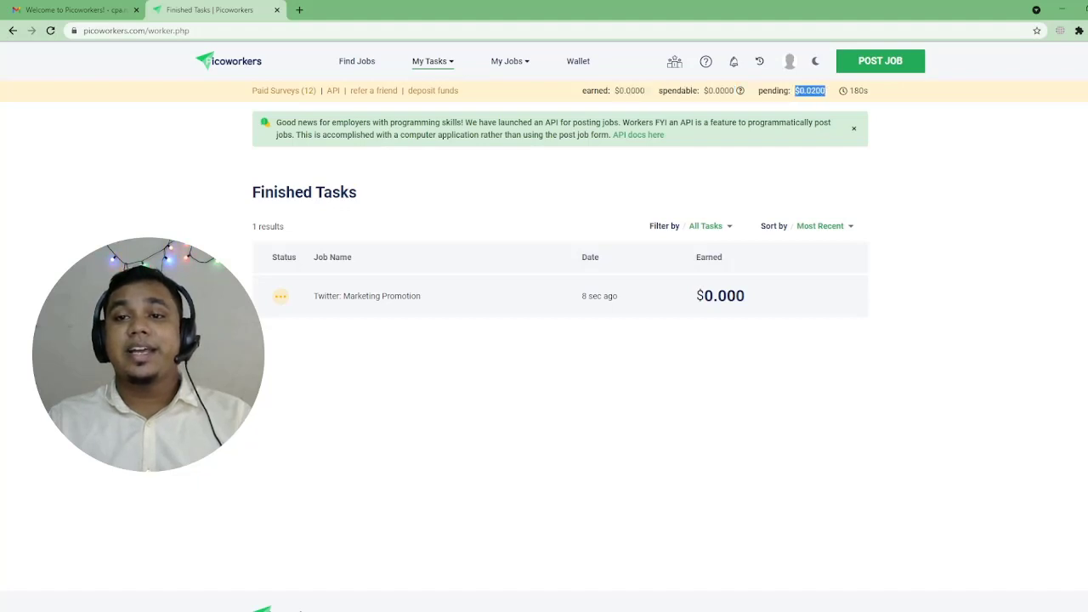